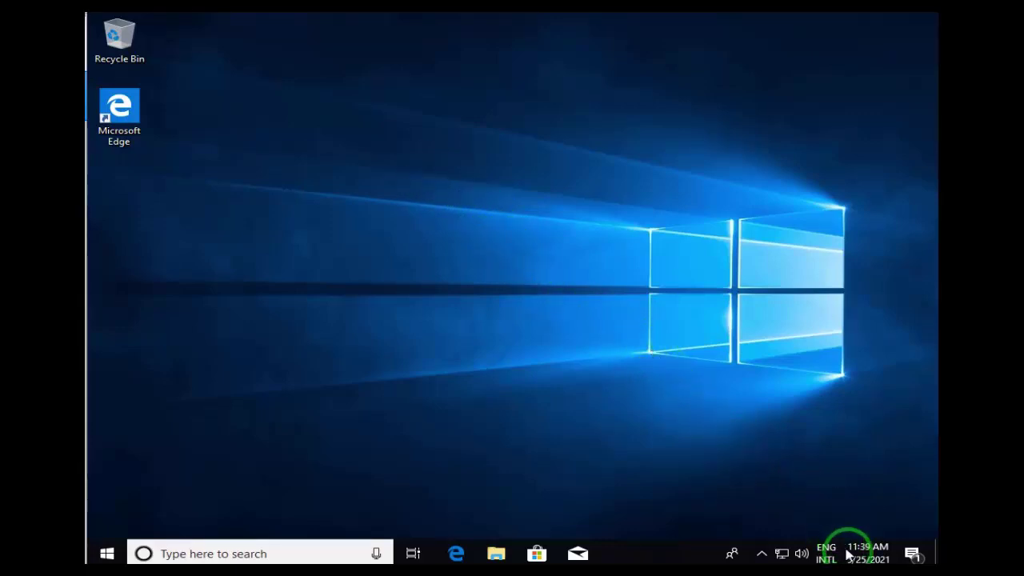
# Open the desktop icon settings from the theme personalization options
pyautogui.moveTo(858, 559)
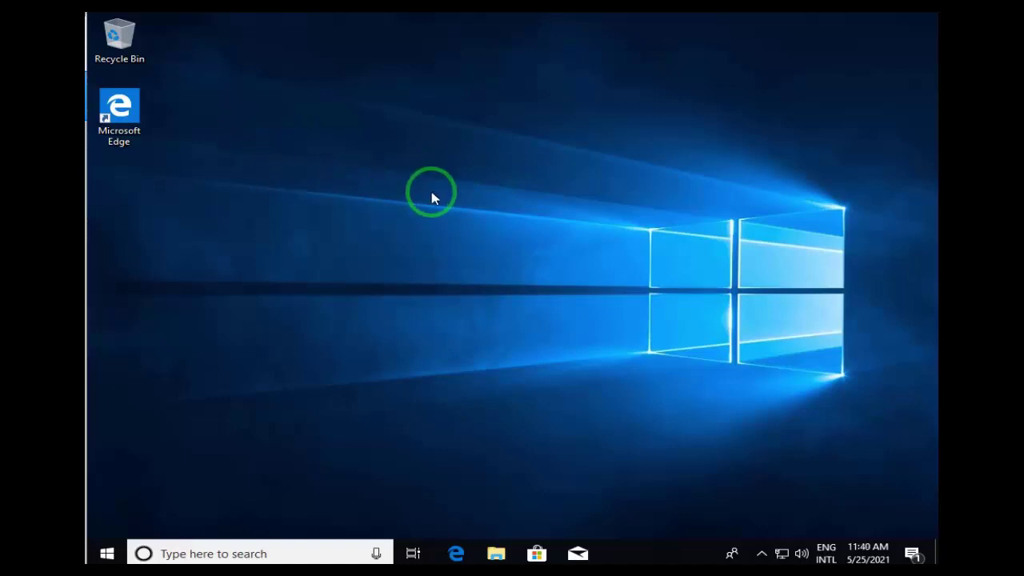
pyautogui.rightClick(418, 146)
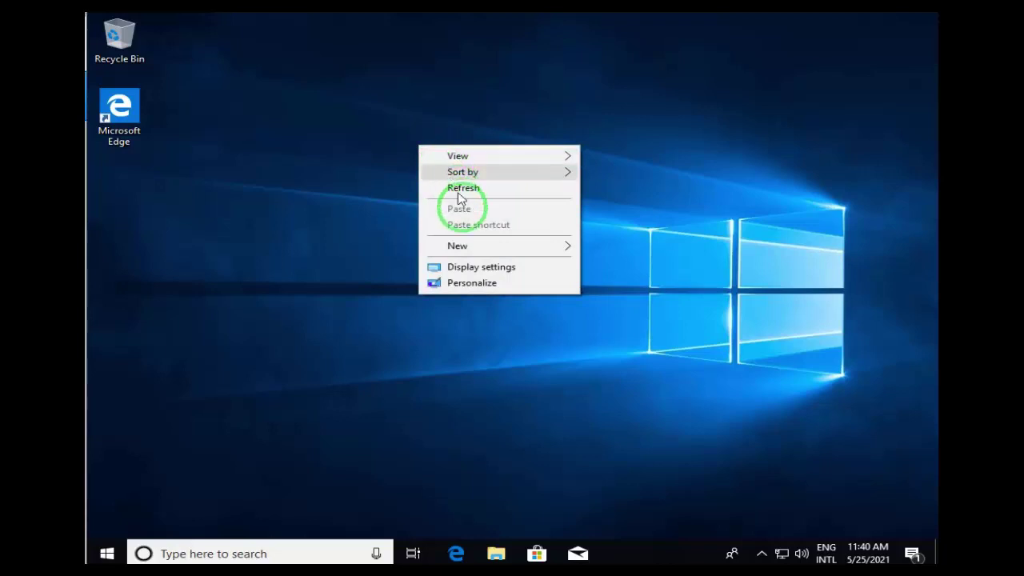
pyautogui.click(483, 284)
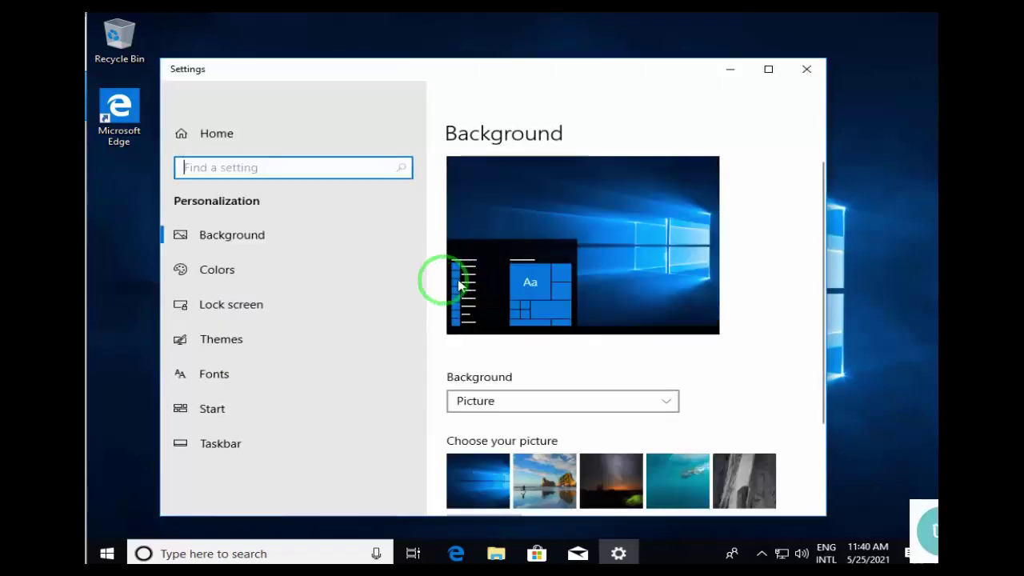
pyautogui.click(249, 350)
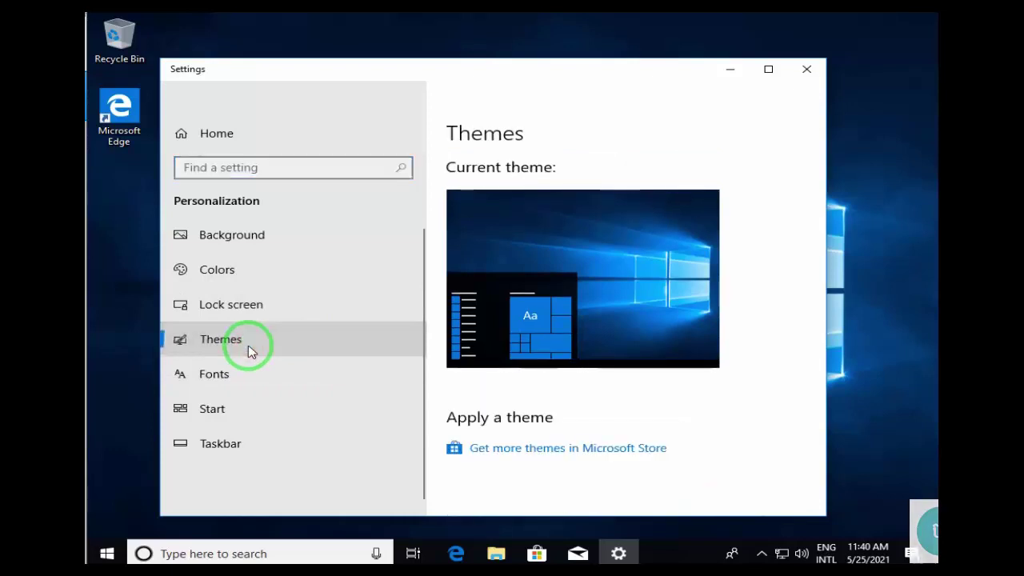
pyautogui.scroll(-8, 521, 355)
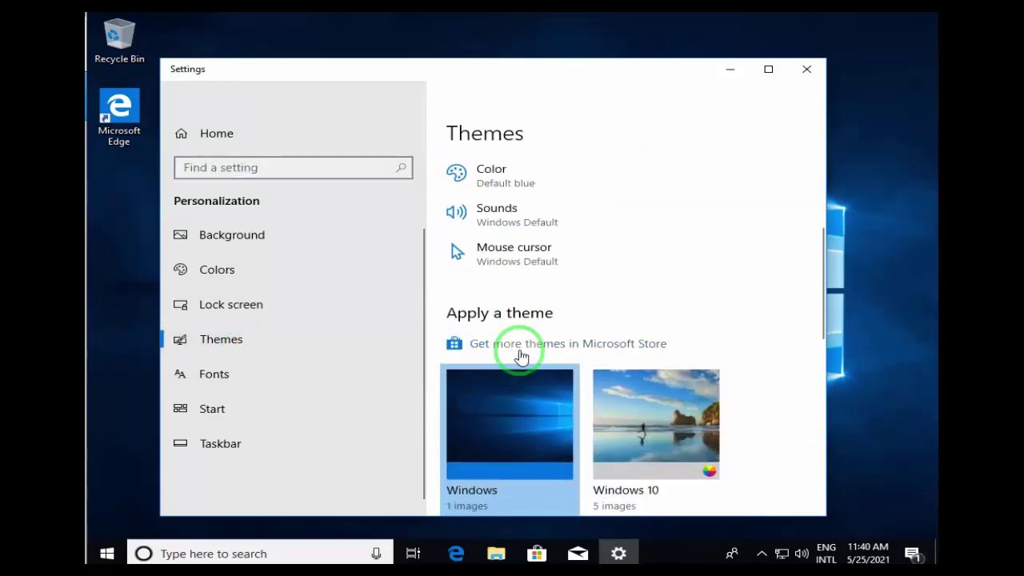
pyautogui.scroll(-3, 522, 355)
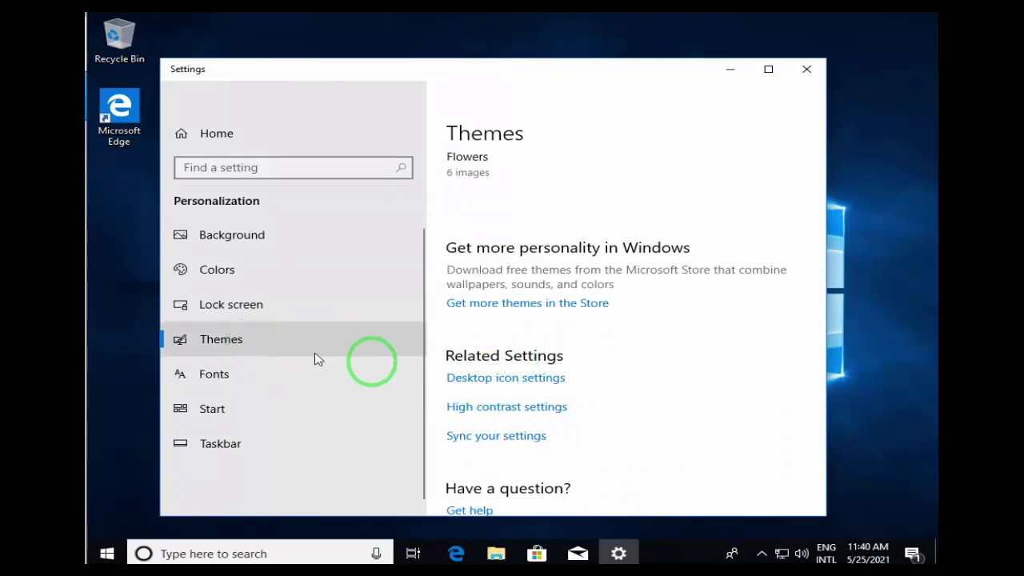
pyautogui.click(536, 386)
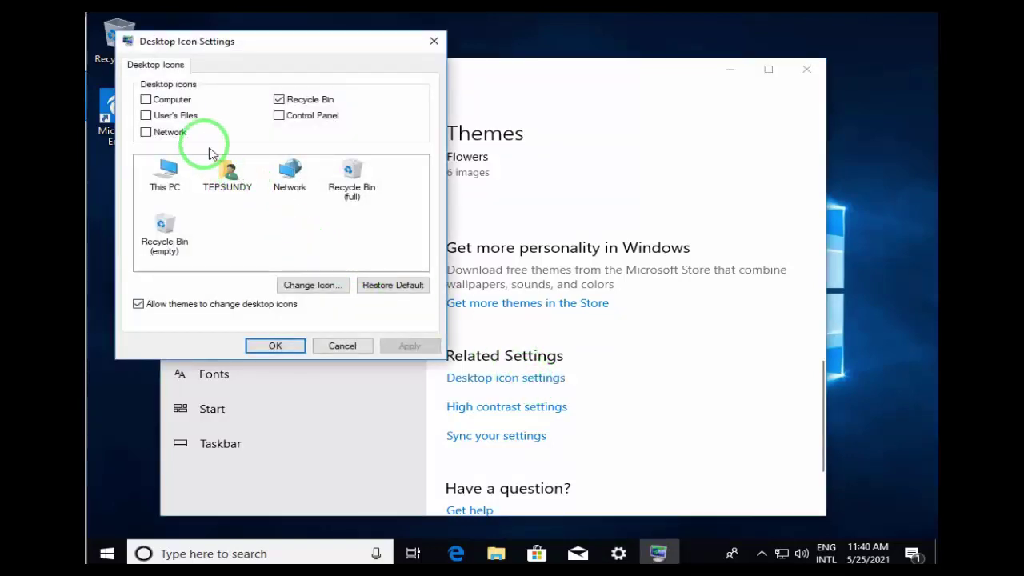
# Enable the Computer, User's Files and Control Panel desktop icons, confirm, and close the personalization settings
pyautogui.click(147, 100)
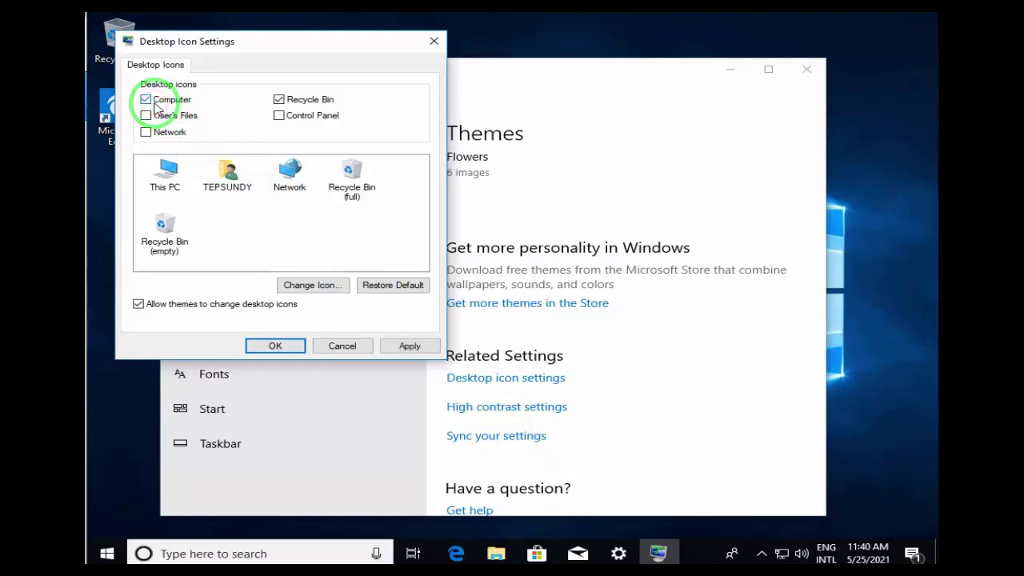
pyautogui.click(146, 115)
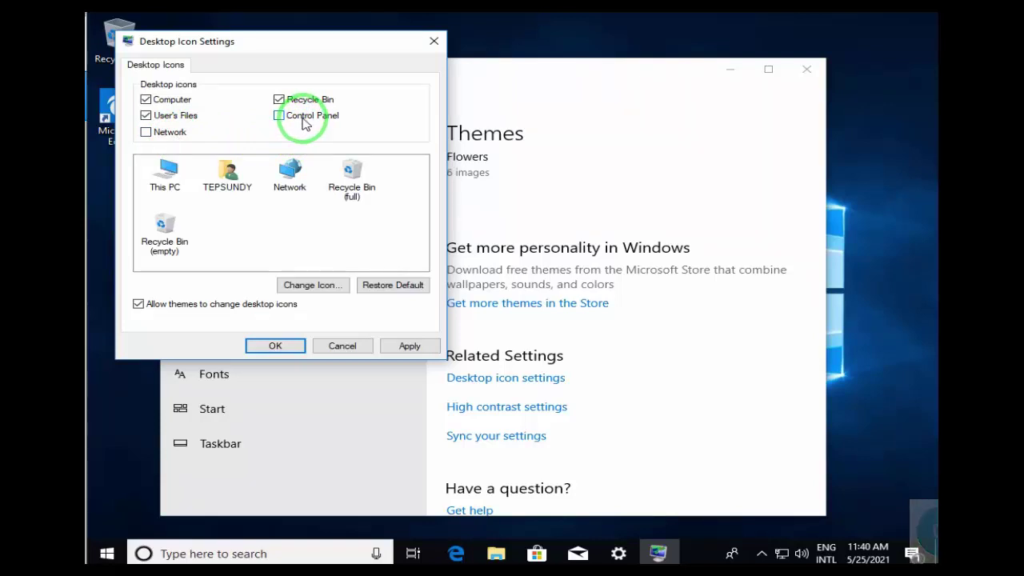
pyautogui.click(304, 120)
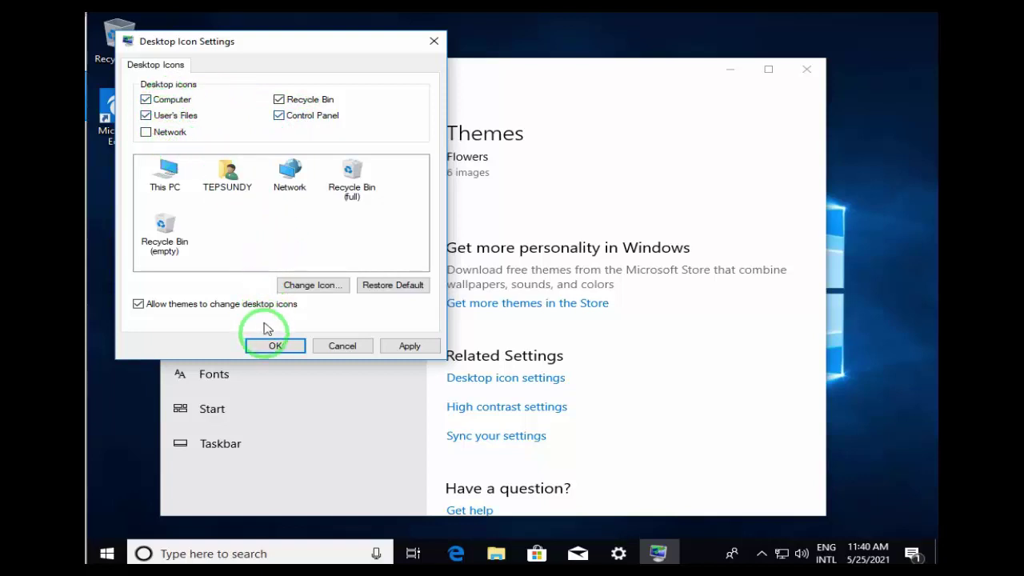
pyautogui.click(274, 346)
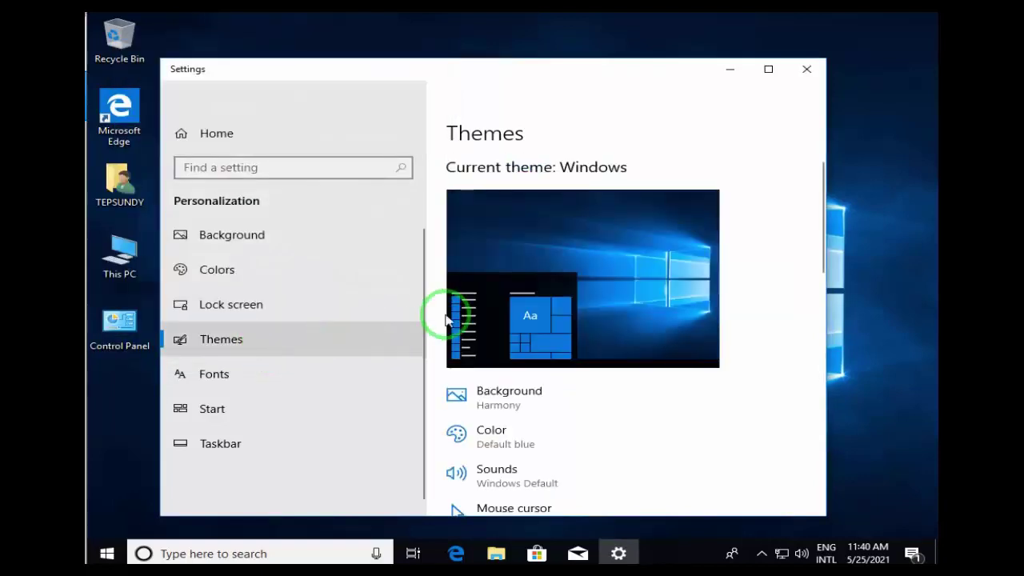
pyautogui.click(804, 72)
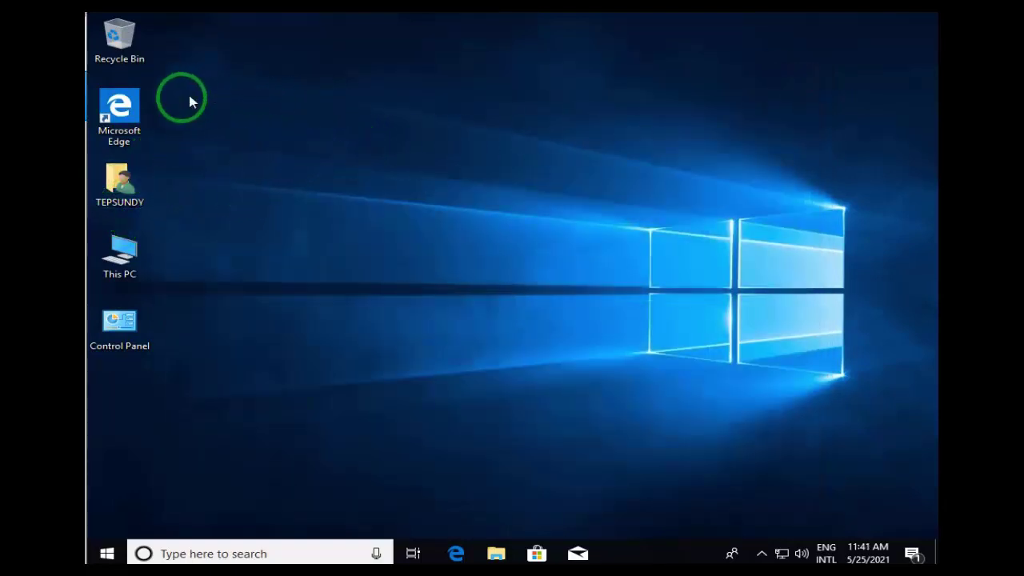
# Switch the desktop icon view to small icons
pyautogui.rightClick(311, 97)
pyautogui.moveTo(368, 114)
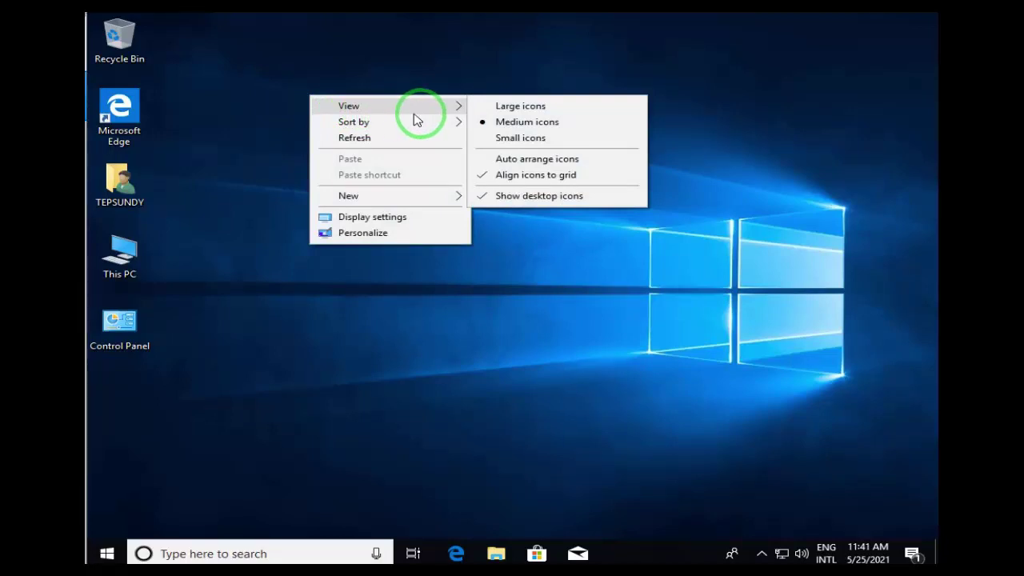
pyautogui.click(491, 137)
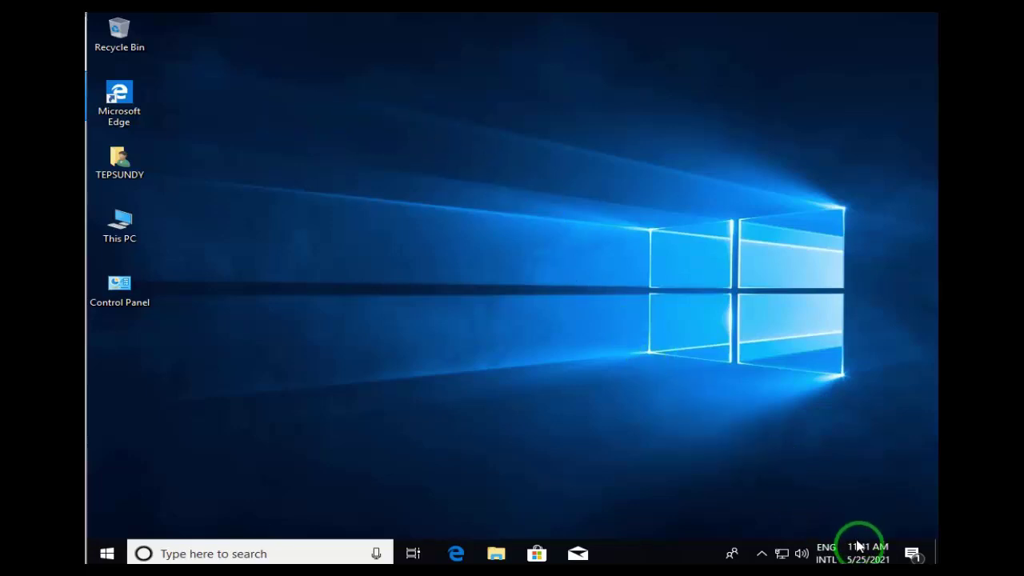
# Open the system settings for adjusting the date and time from the taskbar clock
pyautogui.moveTo(860, 550)
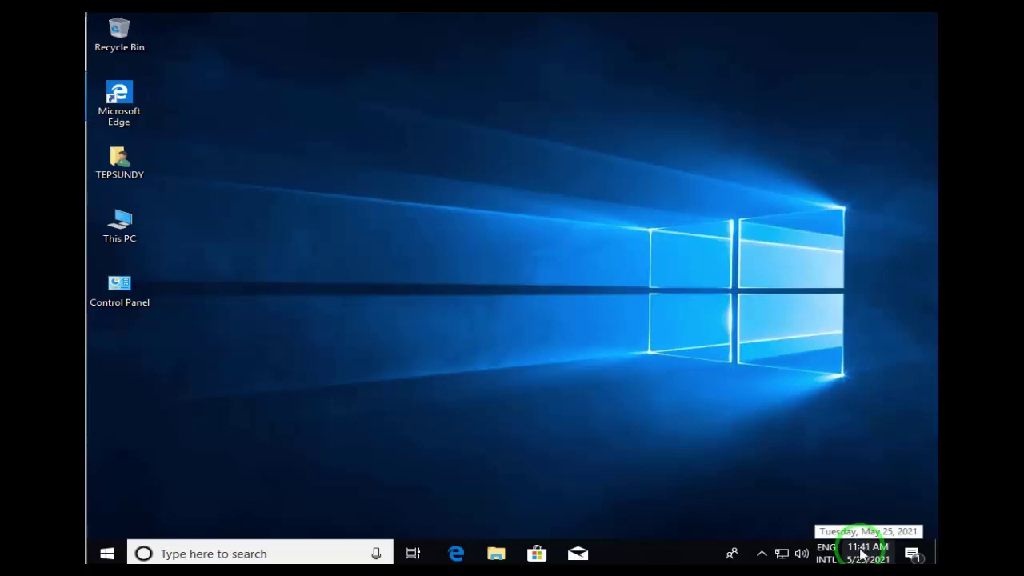
pyautogui.rightClick(861, 554)
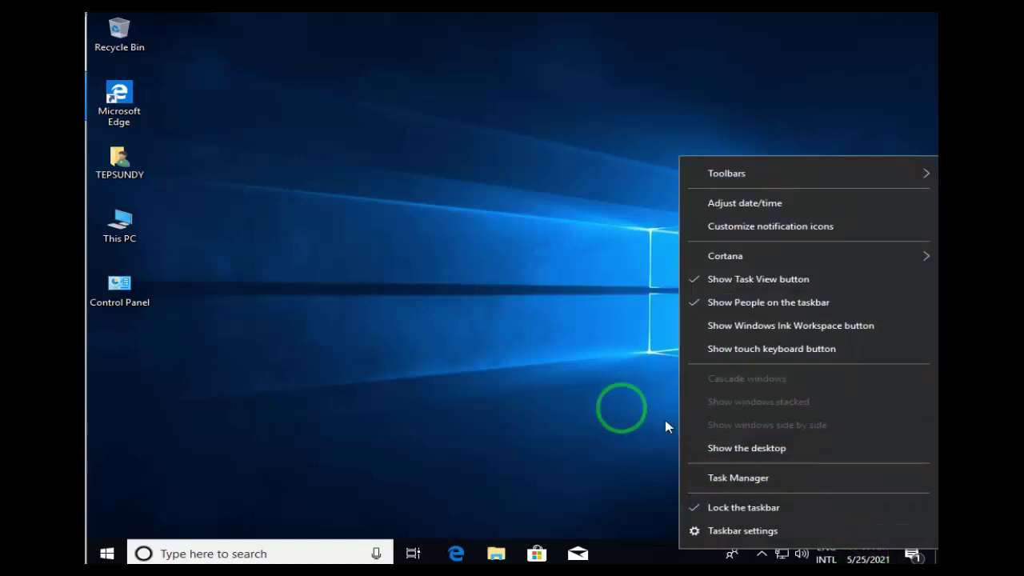
pyautogui.click(696, 432)
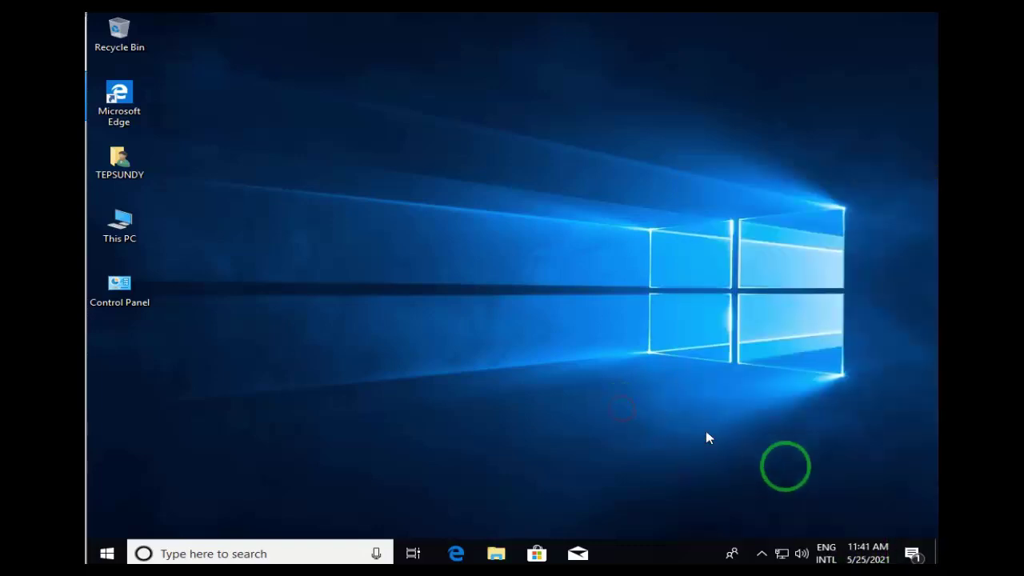
pyautogui.rightClick(860, 551)
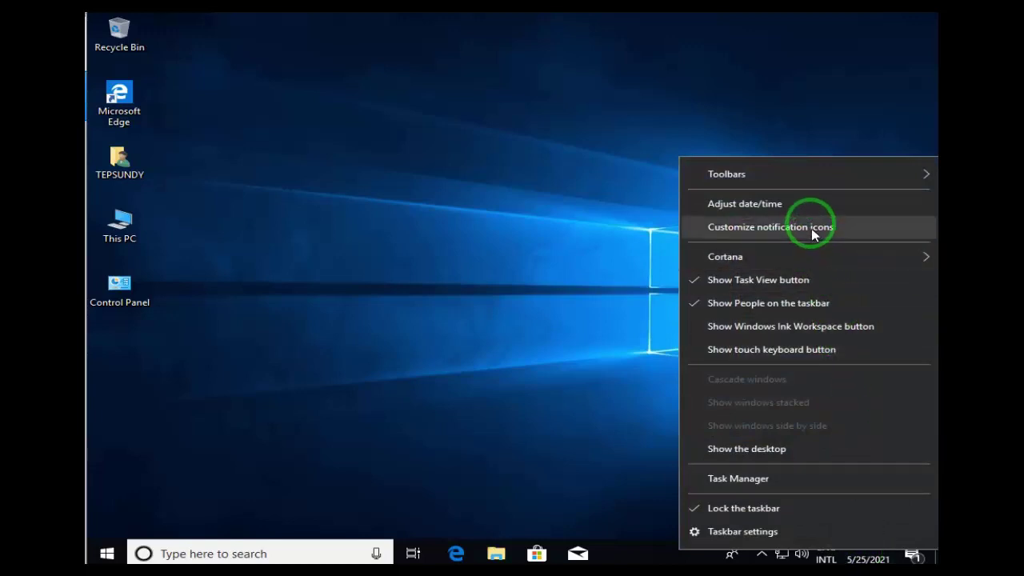
pyautogui.click(772, 206)
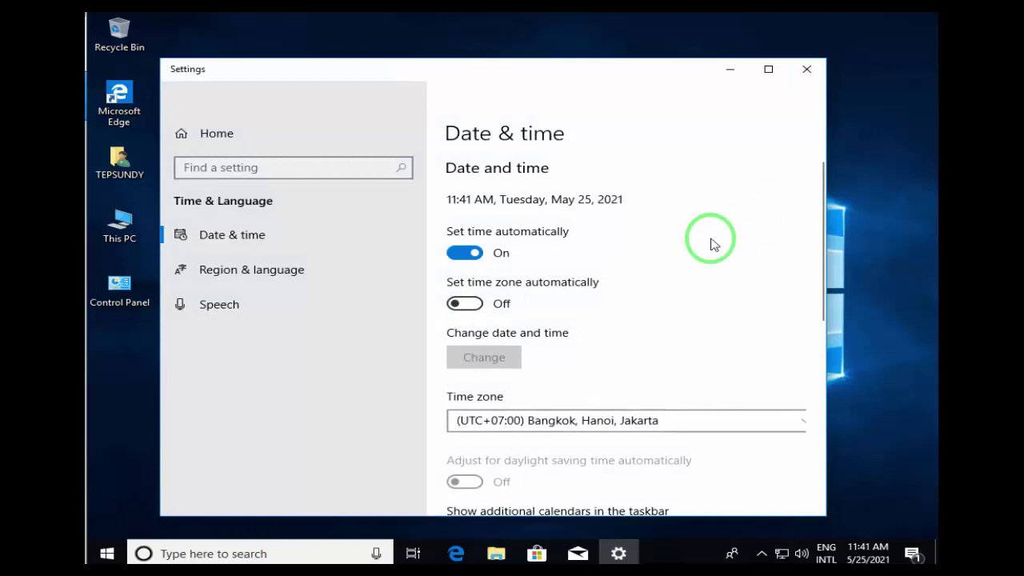
# Review the date and time options and open the additional date, time and regional settings
pyautogui.scroll(-5, 714, 244)
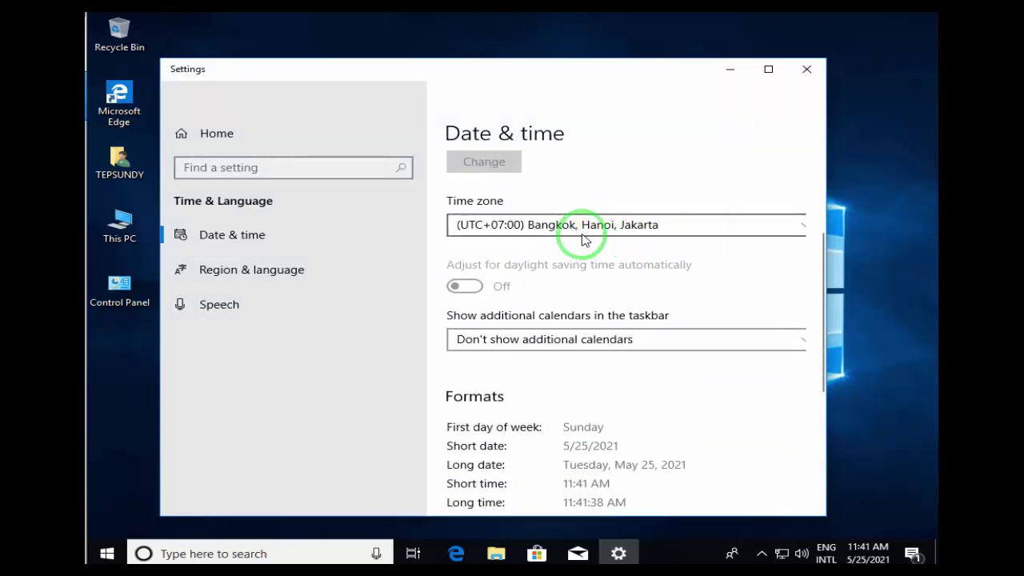
pyautogui.scroll(-3, 581, 240)
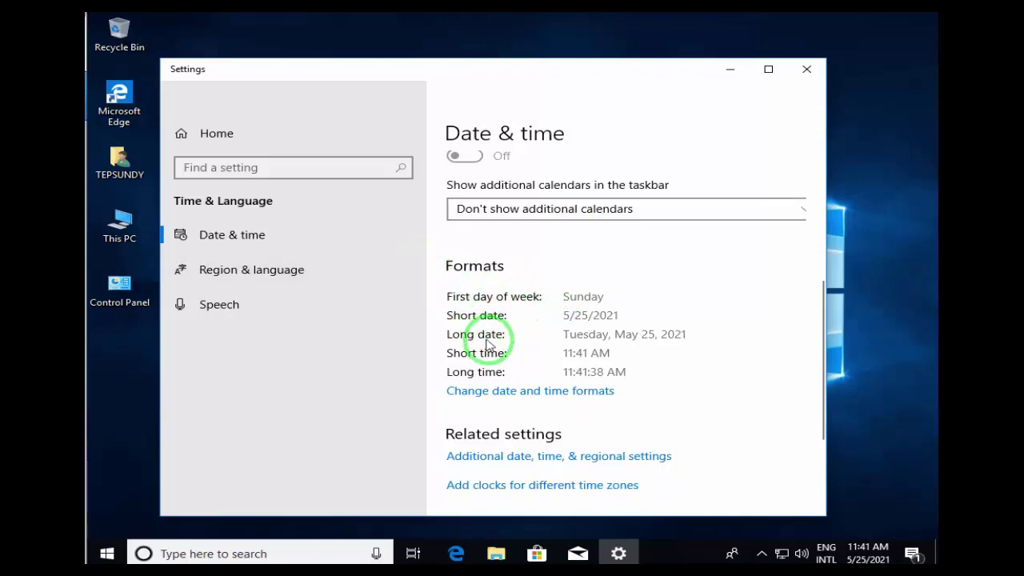
pyautogui.scroll(3, 525, 267)
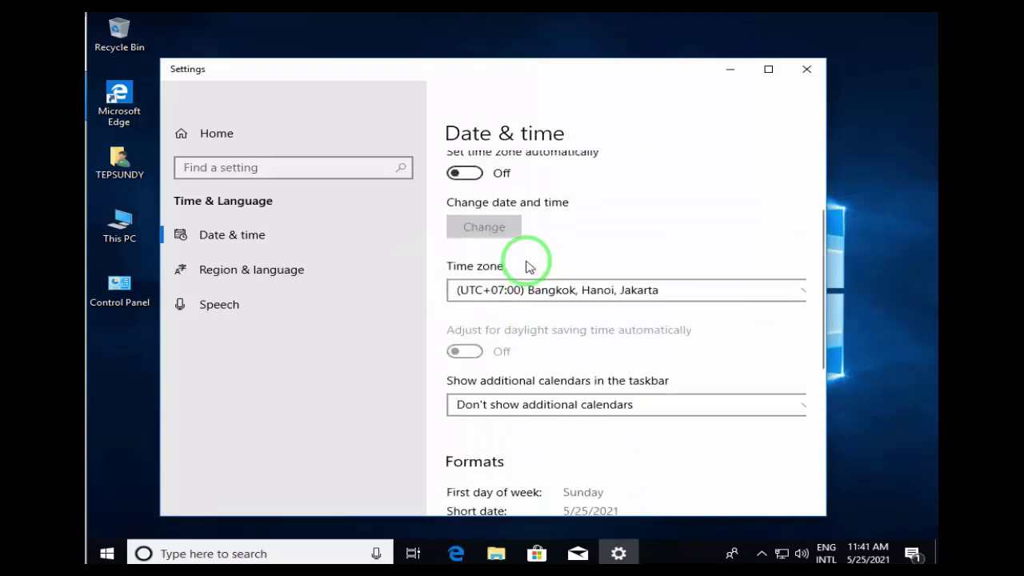
pyautogui.scroll(-3, 520, 292)
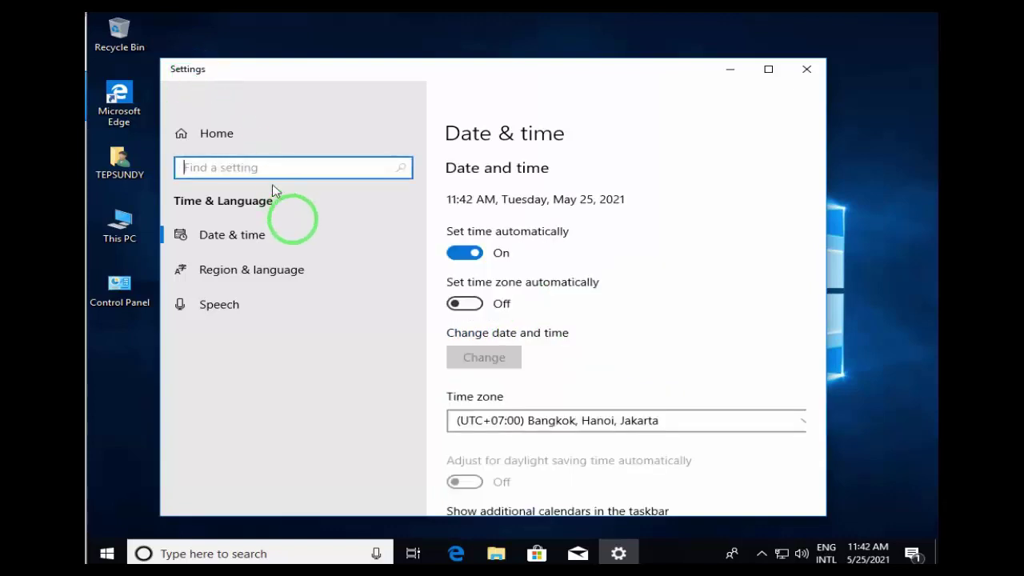
pyautogui.click(292, 240)
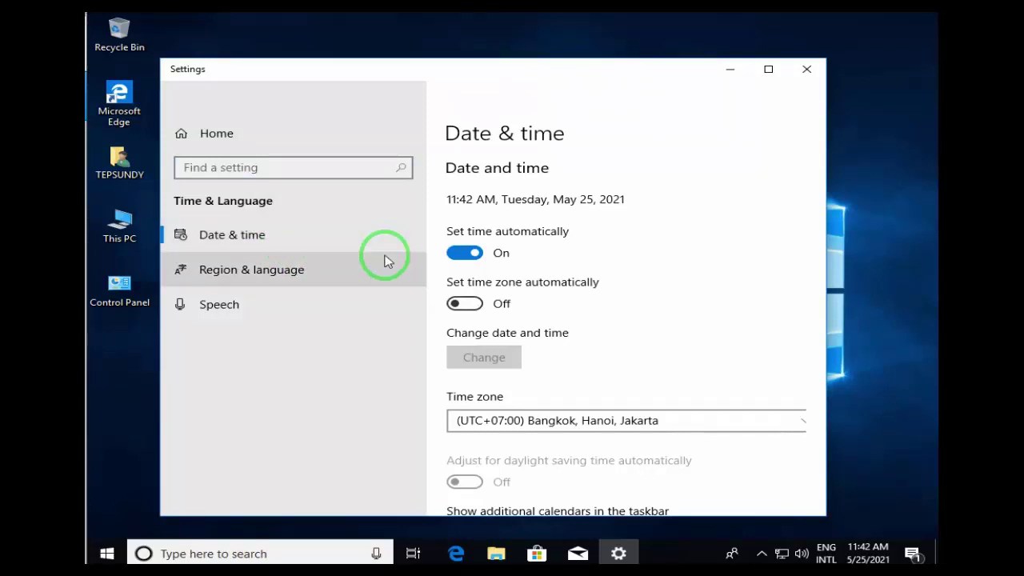
pyautogui.scroll(-1, 541, 278)
pyautogui.scroll(-5, 540, 277)
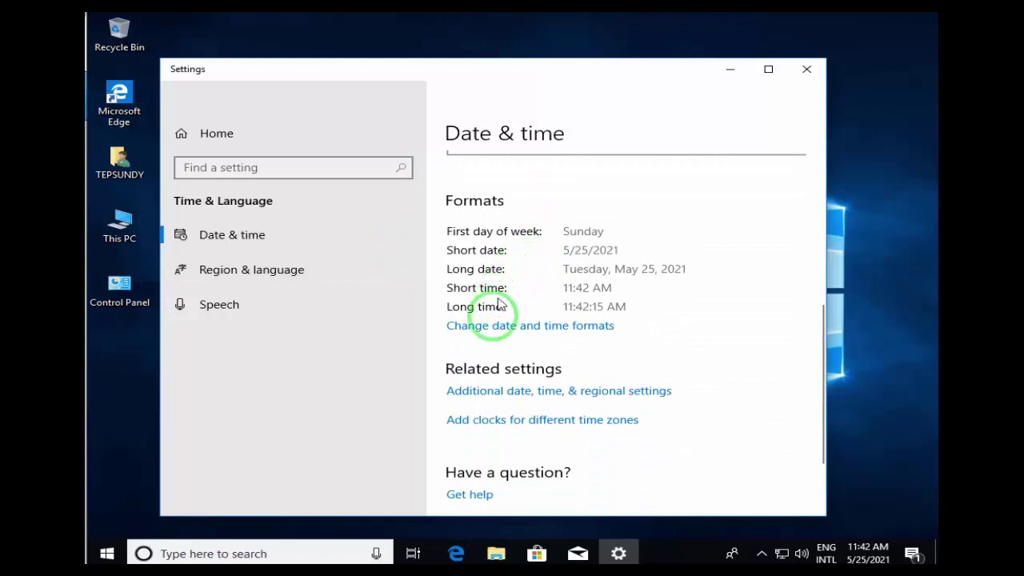
pyautogui.click(524, 398)
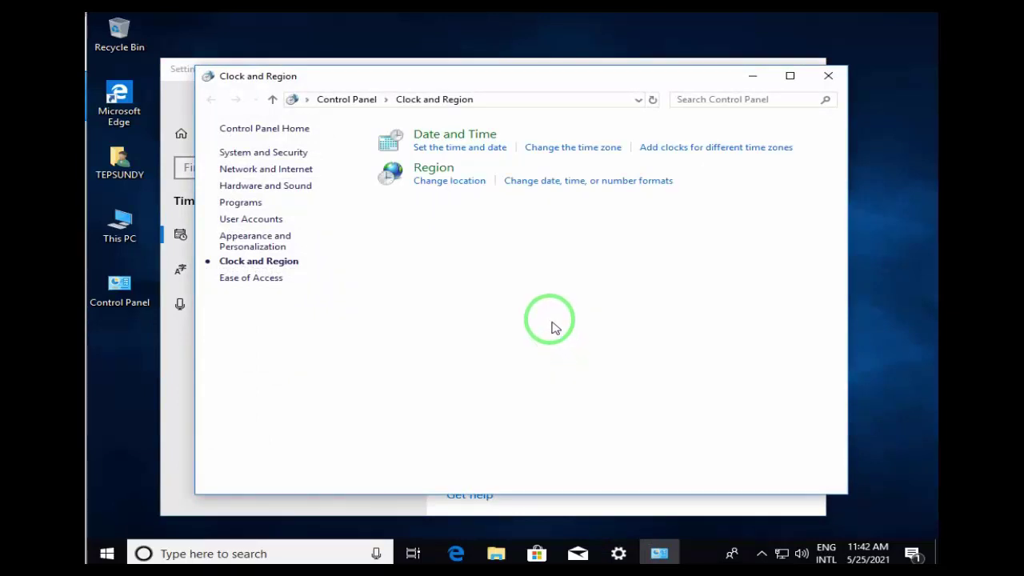
# Open the classic date and time settings and enter 9:21 AM as the system clock time
pyautogui.click(564, 153)
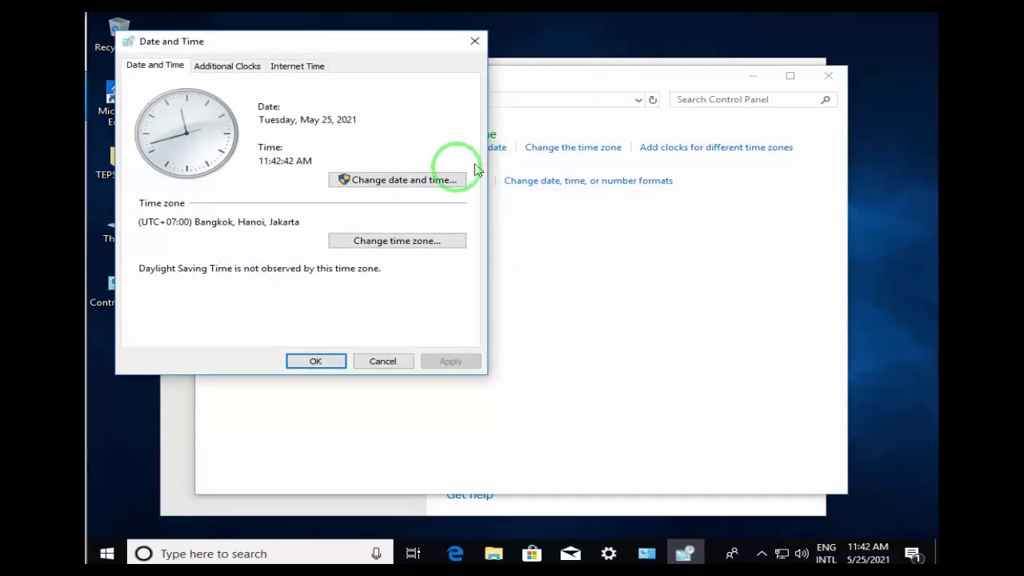
pyautogui.click(379, 182)
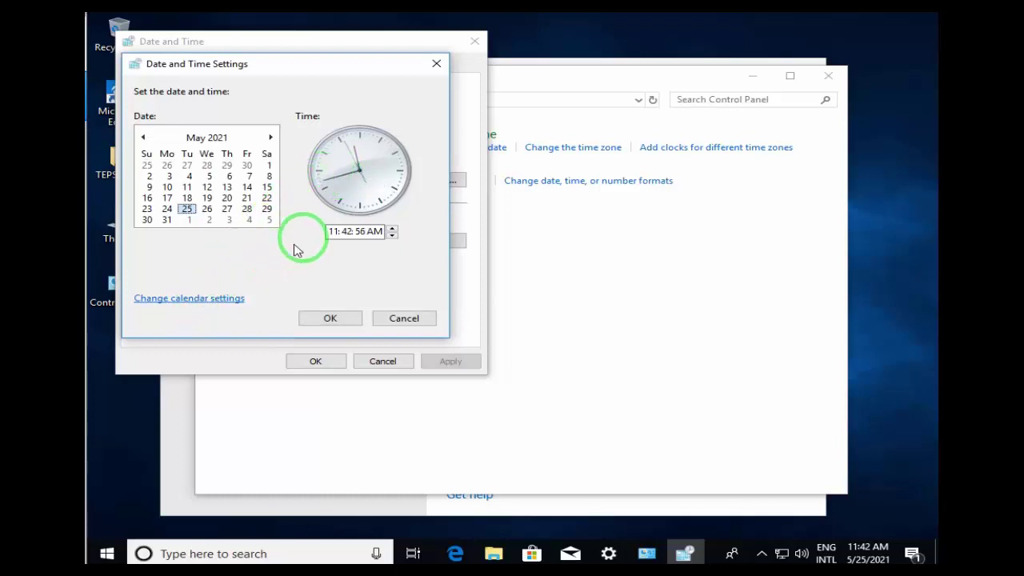
pyautogui.click(335, 232)
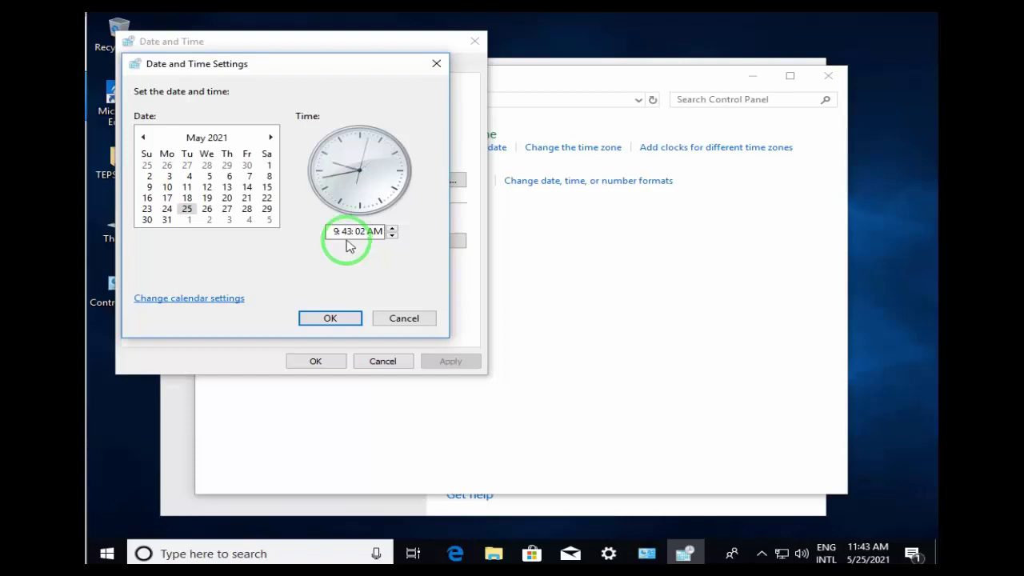
pyautogui.click(349, 235)
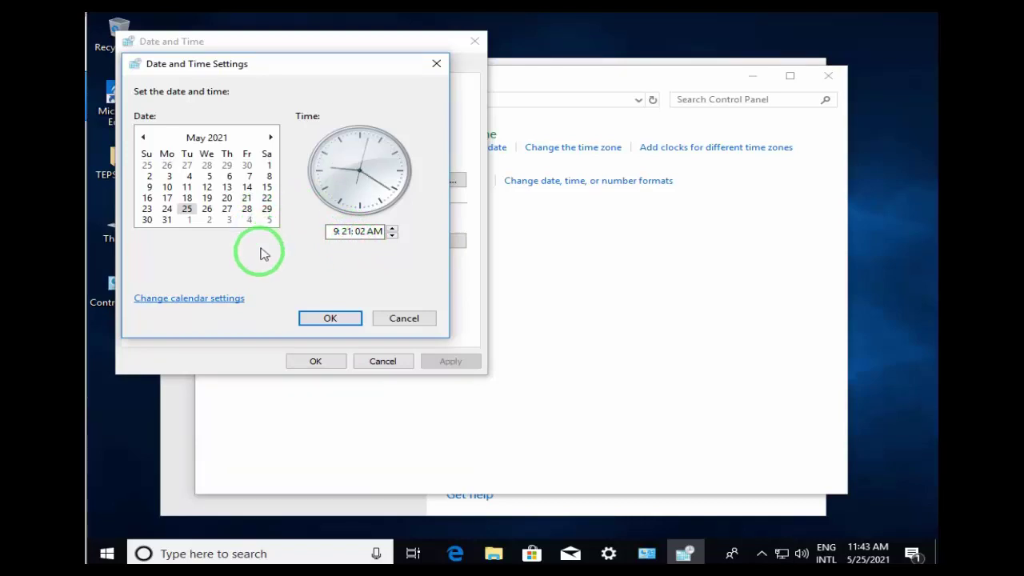
# Change the short date format to dd/MM/yyyy in the calendar settings and confirm the regional format
pyautogui.click(215, 297)
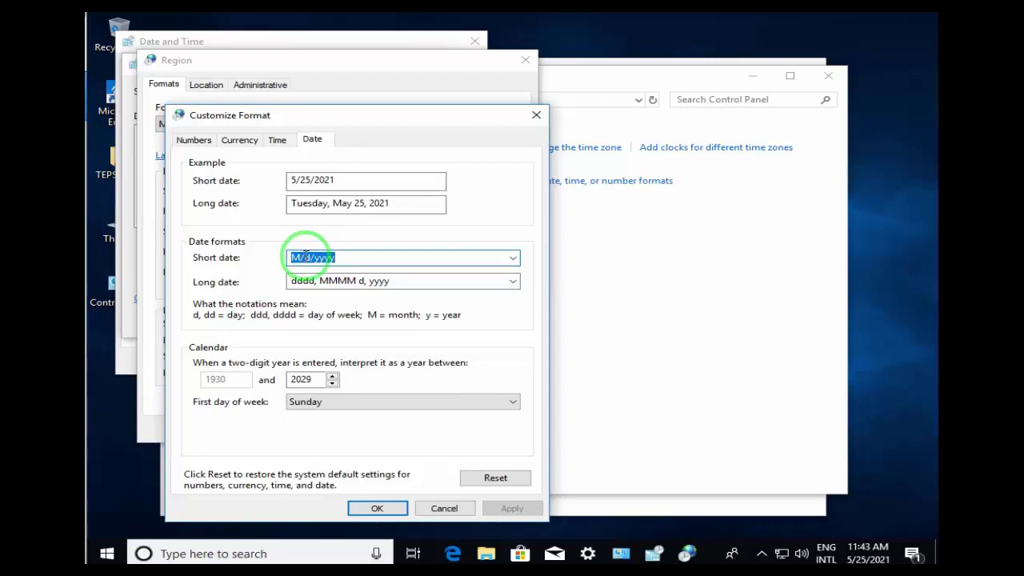
pyautogui.write('dd')
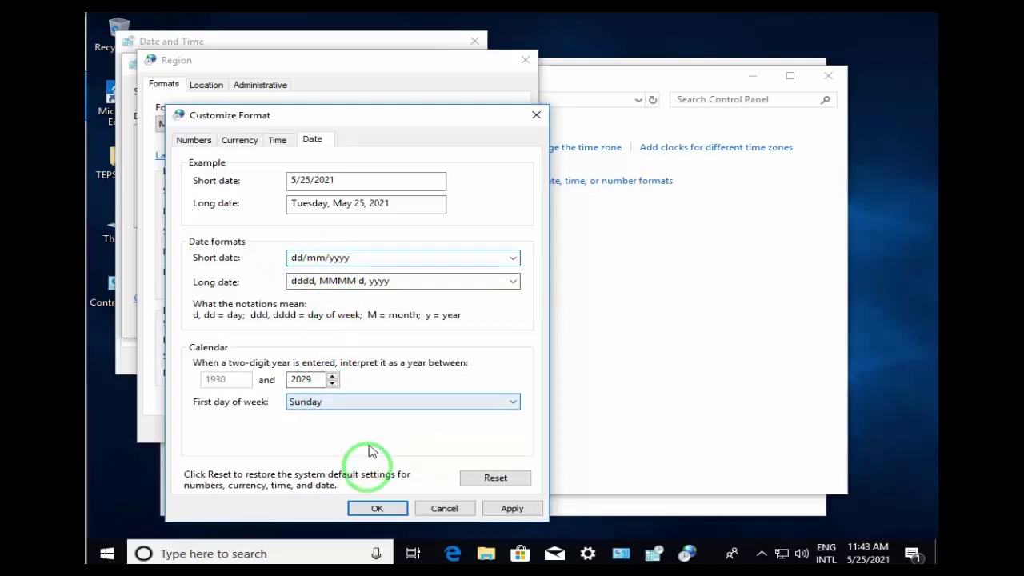
pyautogui.click(376, 508)
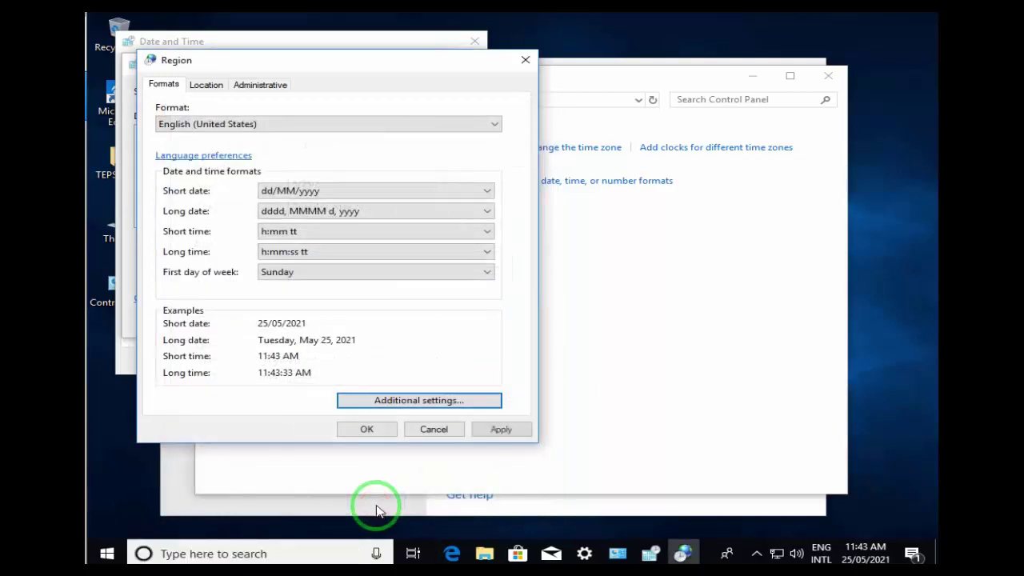
pyautogui.click(376, 433)
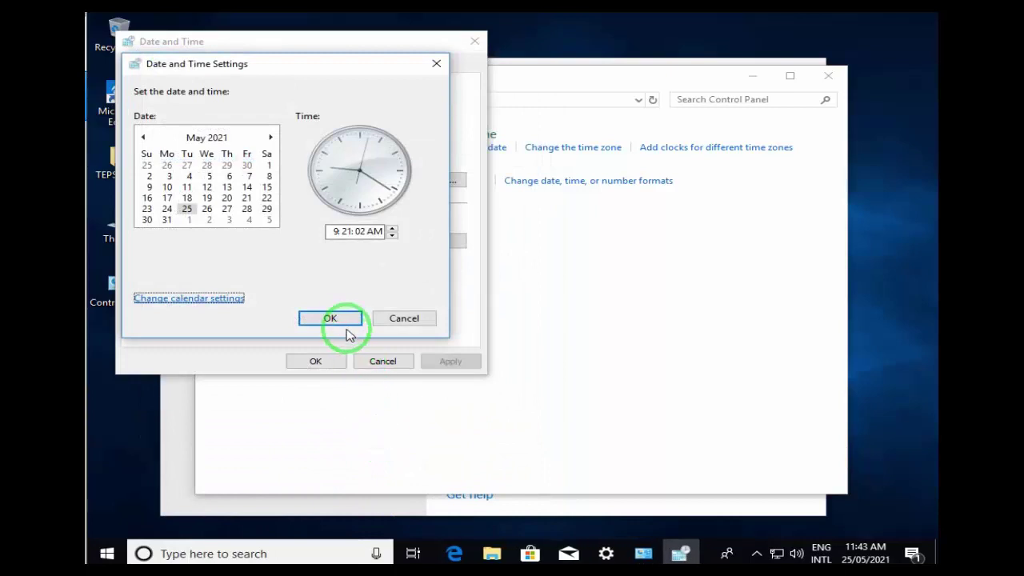
# Confirm the new system time and close the date and time, Control Panel and Settings windows
pyautogui.click(339, 319)
pyautogui.click(317, 361)
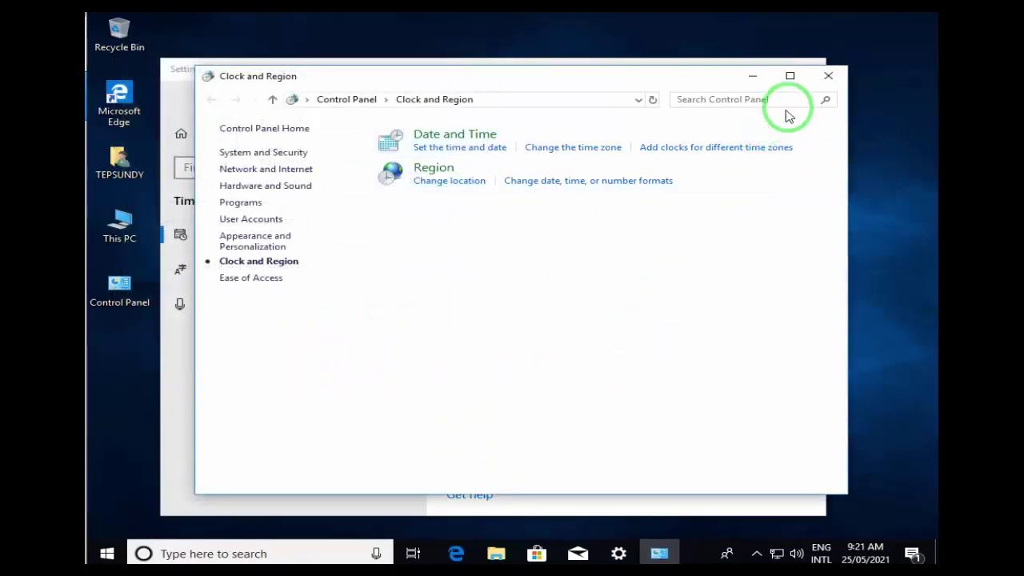
pyautogui.click(828, 75)
pyautogui.click(820, 71)
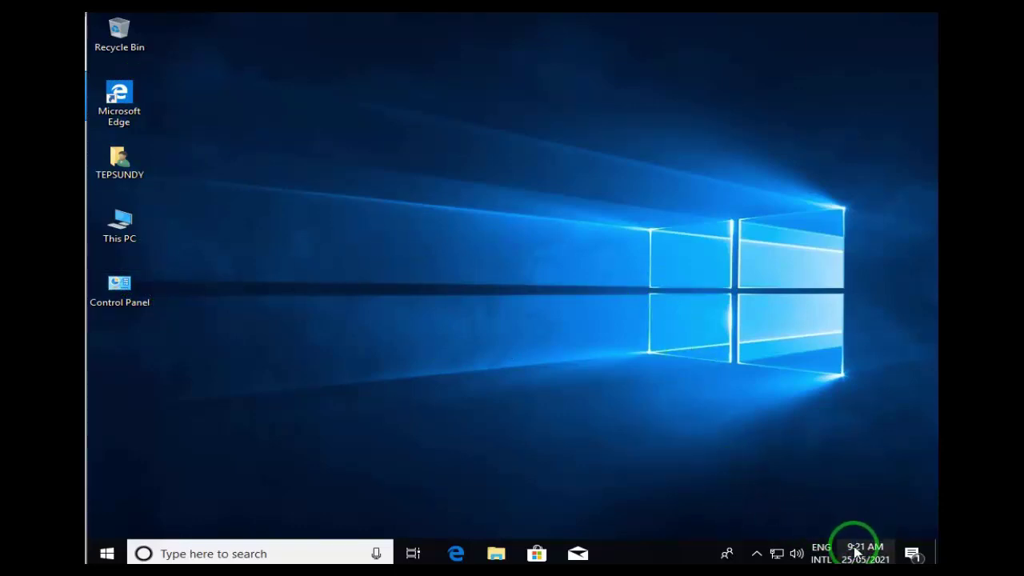
pyautogui.moveTo(862, 552)
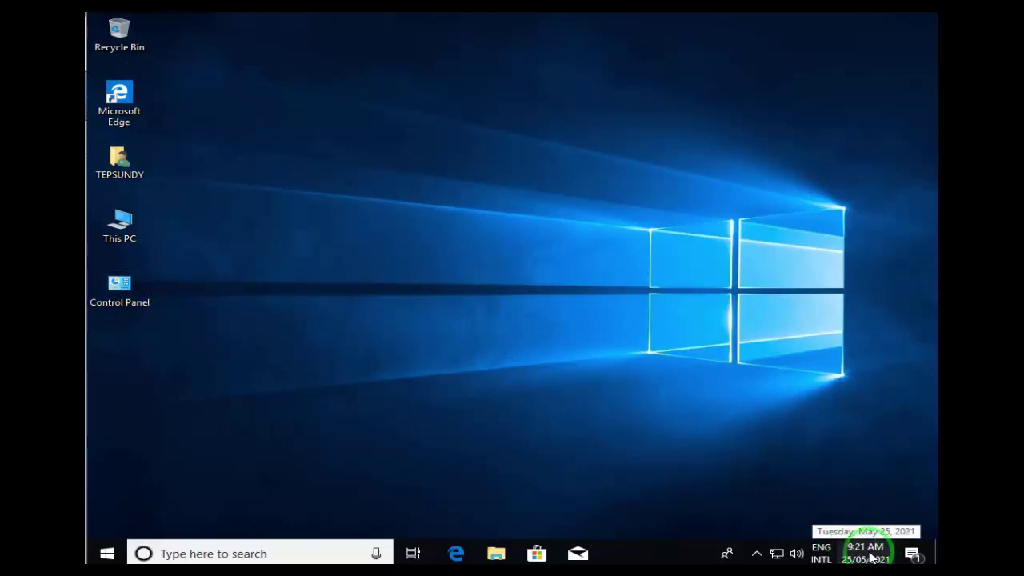